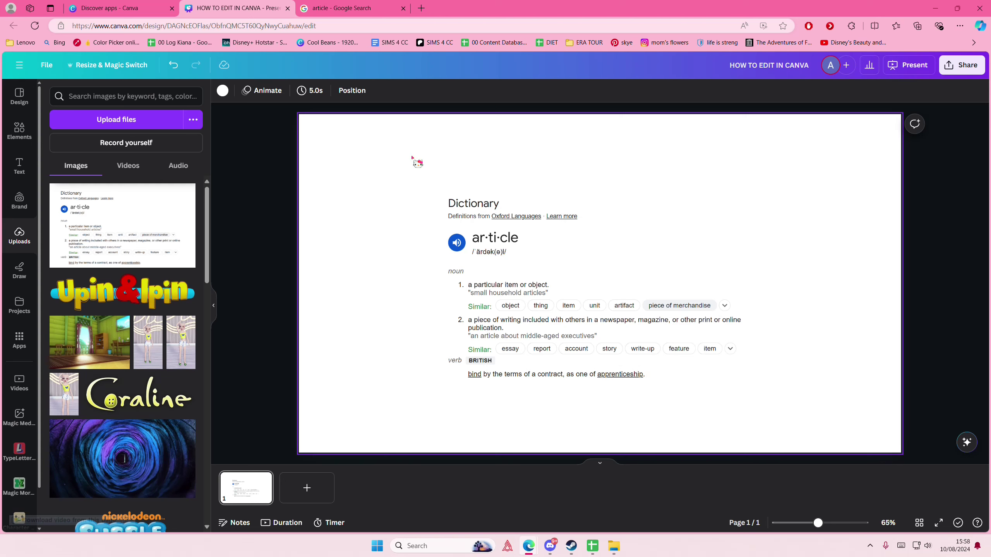
Select the dictionary screenshot of "article" on the slide.
{"action": "left_click", "coordinate": [468, 240]}
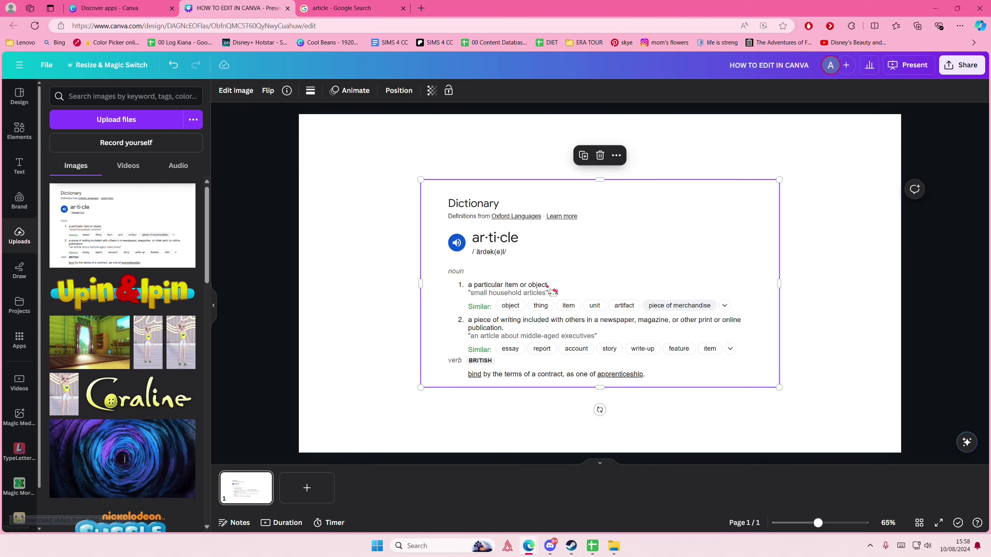
Run Grab Text with All text selected to extract the screenshot's text.
{"action": "left_click", "coordinate": [236, 91]}
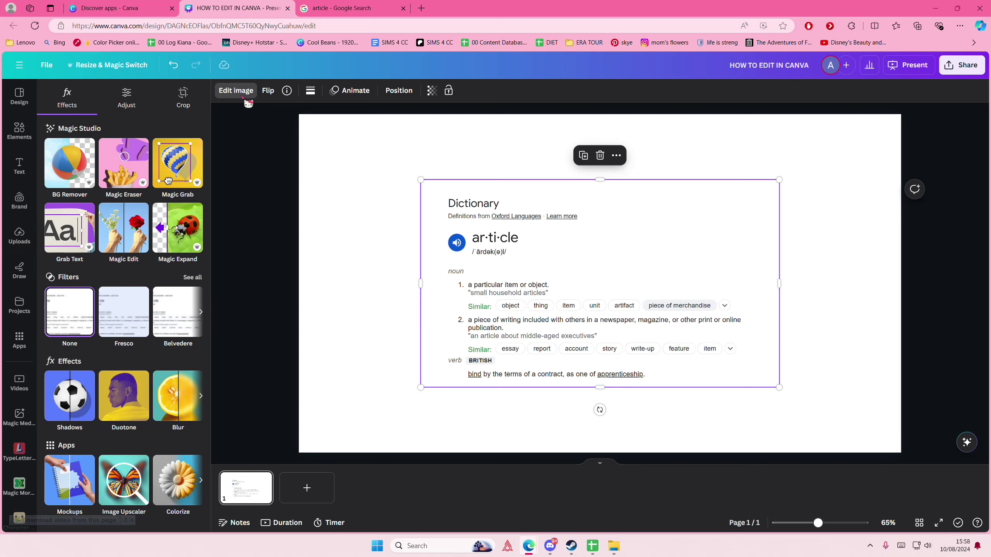
{"action": "left_click", "coordinate": [70, 228]}
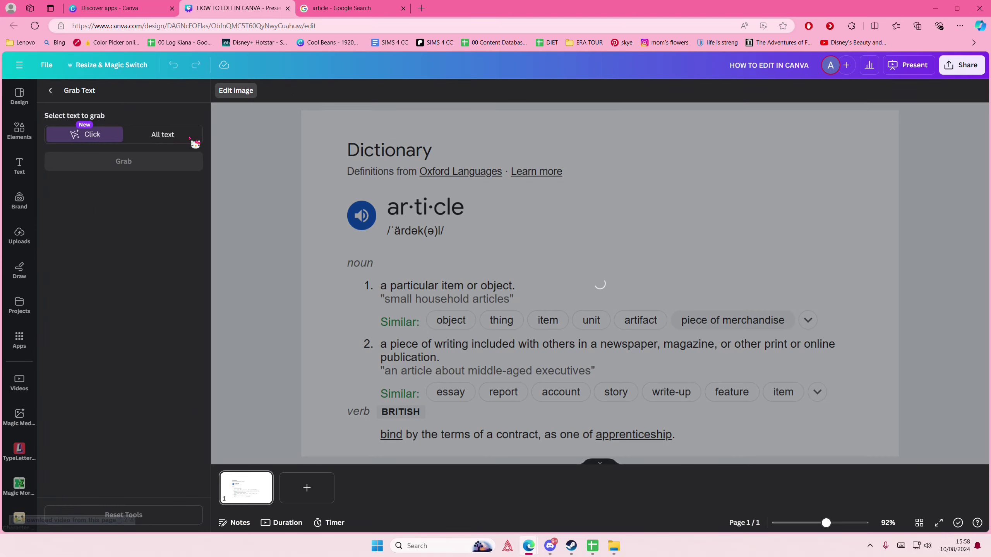
{"action": "left_click", "coordinate": [192, 140]}
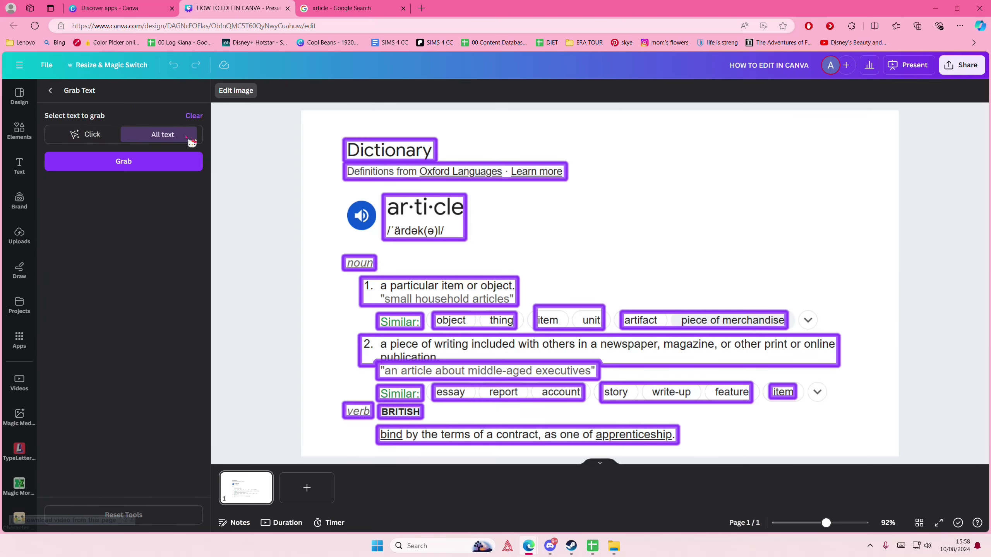
{"action": "left_click", "coordinate": [183, 163]}
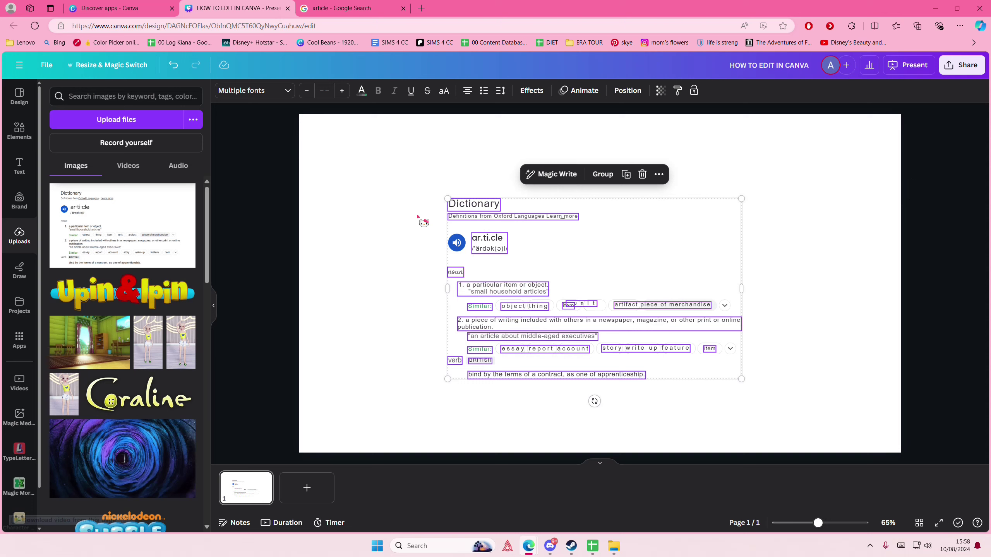
{"action": "left_click", "coordinate": [410, 224]}
{"action": "double_click", "coordinate": [474, 205]}
{"action": "left_click", "coordinate": [452, 224]}
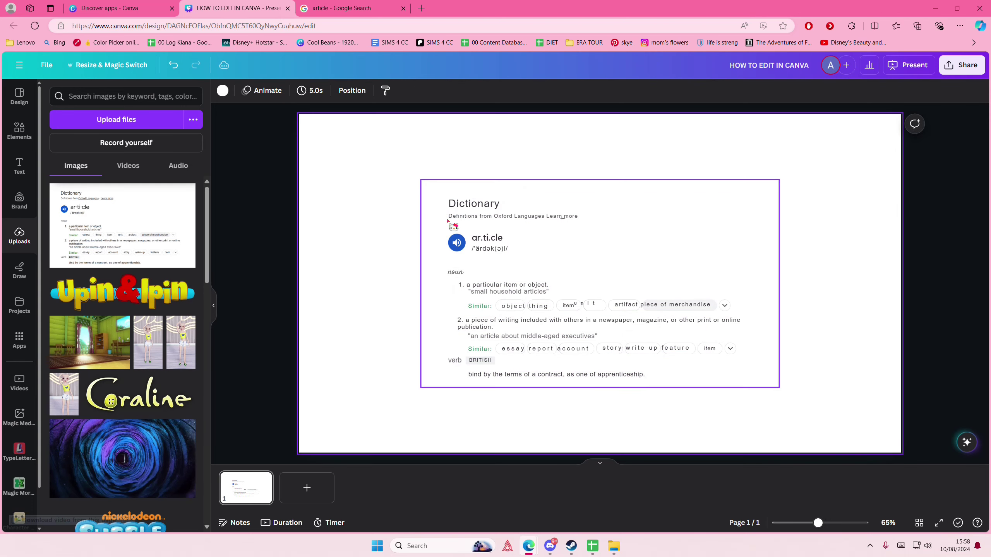
{"action": "left_click", "coordinate": [487, 239]}
{"action": "left_click_drag", "start_coordinate": [488, 239], "coordinate": [489, 280]}
{"action": "left_click", "coordinate": [495, 285]}
{"action": "double_click", "coordinate": [495, 285]}
{"action": "left_click", "coordinate": [524, 306]}
{"action": "left_click", "coordinate": [490, 337]}
{"action": "left_click", "coordinate": [487, 240]}
{"action": "left_click", "coordinate": [477, 271]}
{"action": "left_click", "coordinate": [480, 311]}
{"action": "left_click", "coordinate": [480, 353]}
{"action": "left_click", "coordinate": [570, 355]}
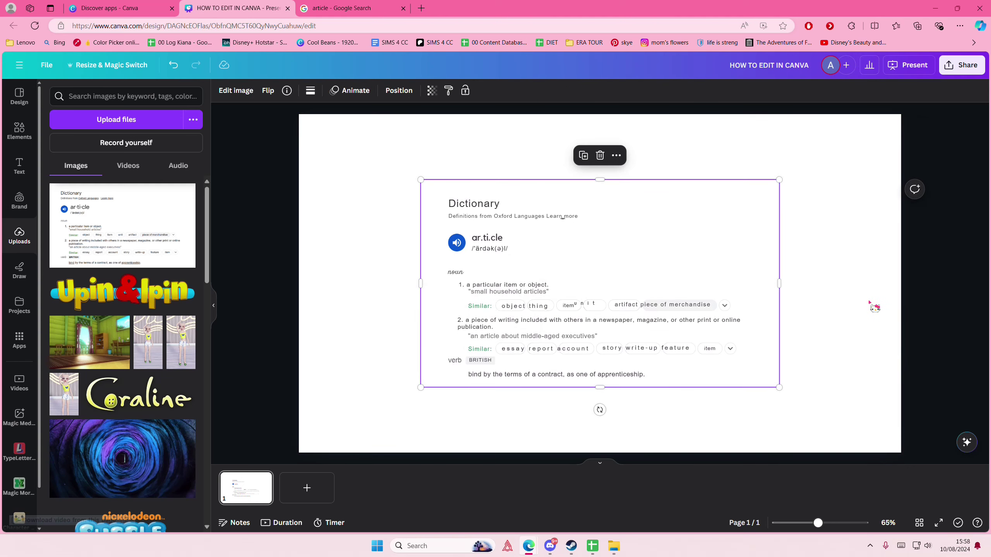
{"action": "left_click", "coordinate": [869, 333]}
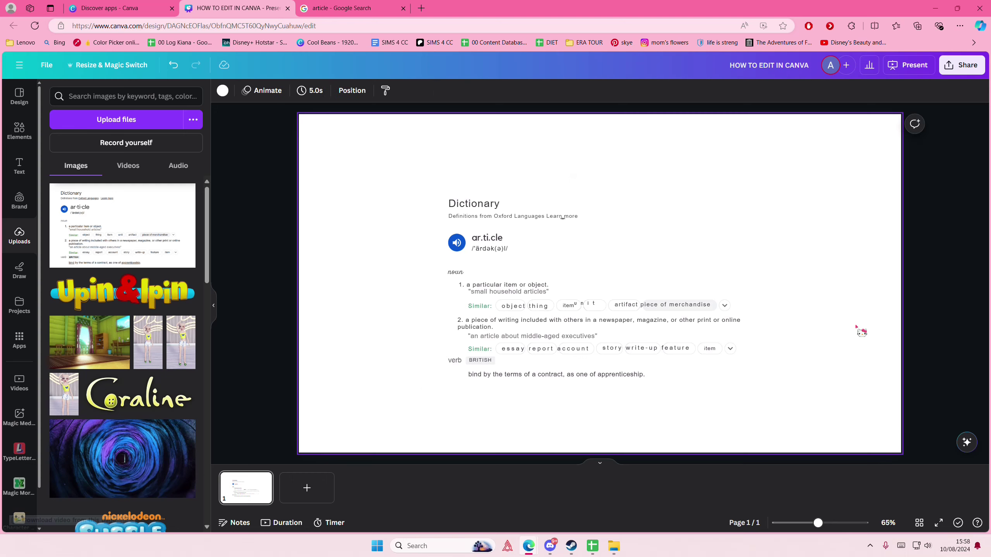